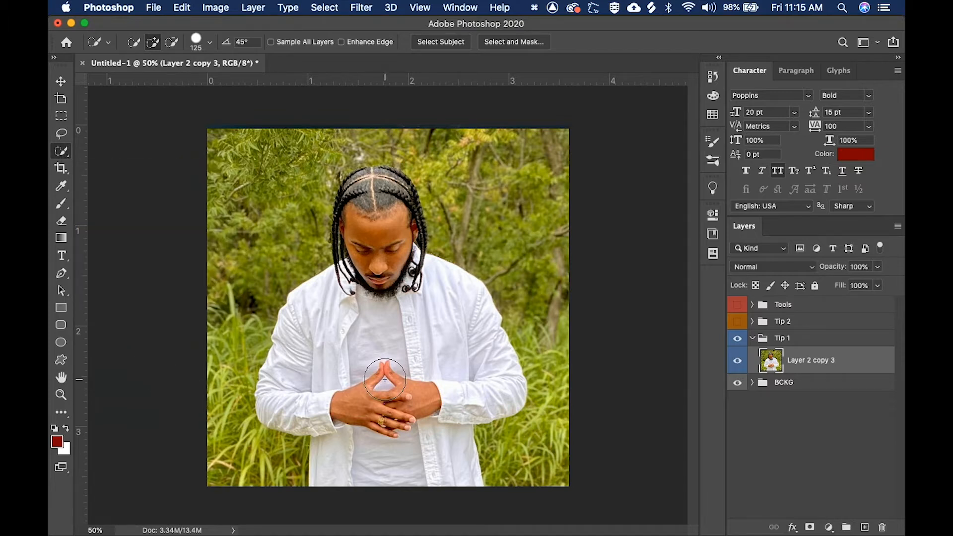
key("w")
mouse_move(376, 220)
left_mouse_down()
mouse_move(390, 318)
mouse_move(365, 388)
mouse_move(340, 379)
mouse_move(349, 348)
mouse_move(347, 419)
mouse_move(368, 452)
mouse_move(433, 412)
mouse_move(444, 455)
mouse_move(435, 367)
mouse_move(383, 255)
mouse_move(388, 249)
mouse_move(404, 272)
mouse_move(398, 255)
mouse_move(388, 255)
mouse_move(398, 208)
mouse_move(403, 230)
mouse_move(368, 190)
mouse_move(371, 285)
left_mouse_up()
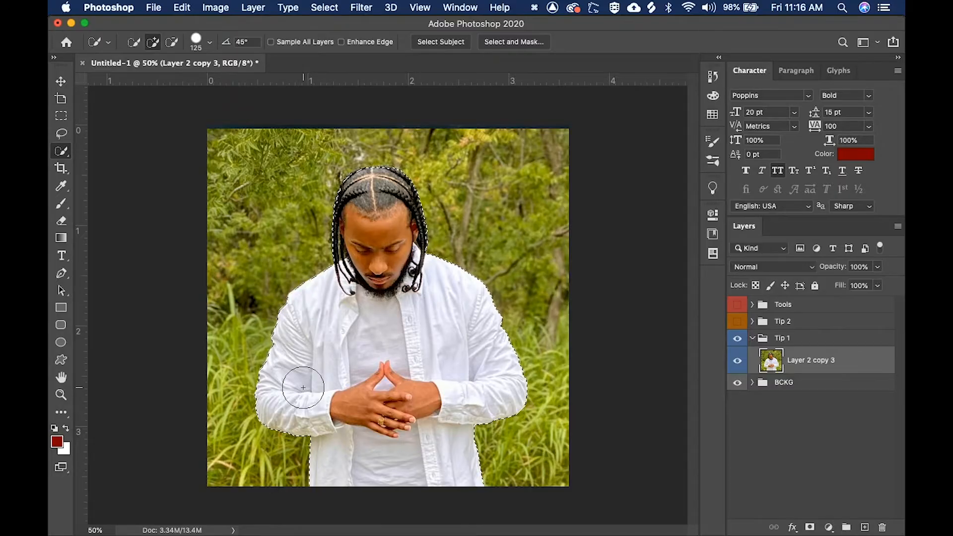
key("super+d")
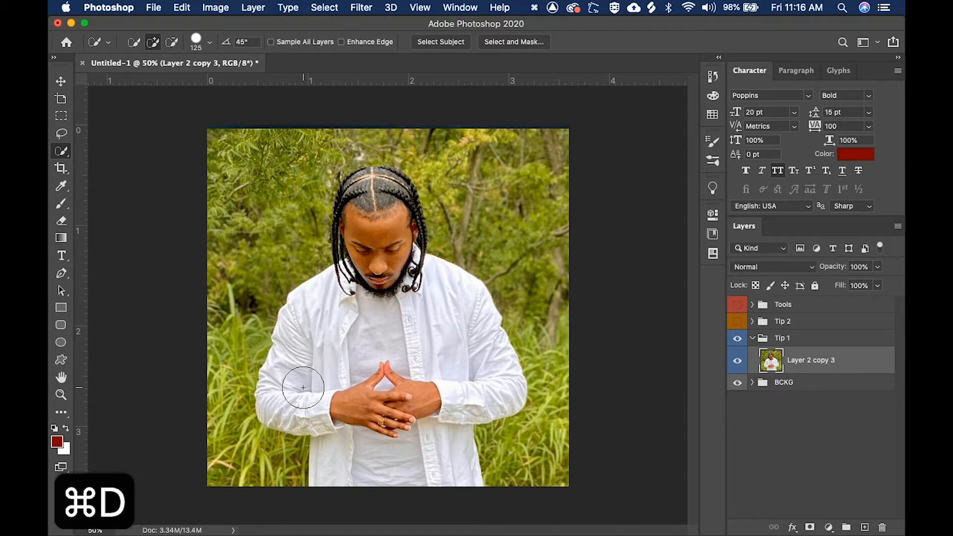
Select the subject automatically and refine the selection in Select and Mask with Radius 4 px and Smooth 4
left_click(437, 44)
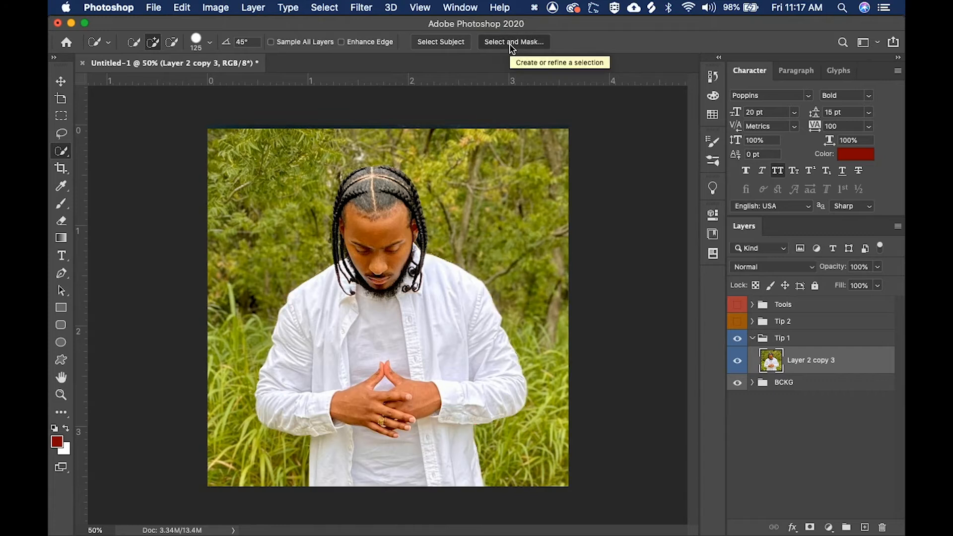
left_click(511, 43)
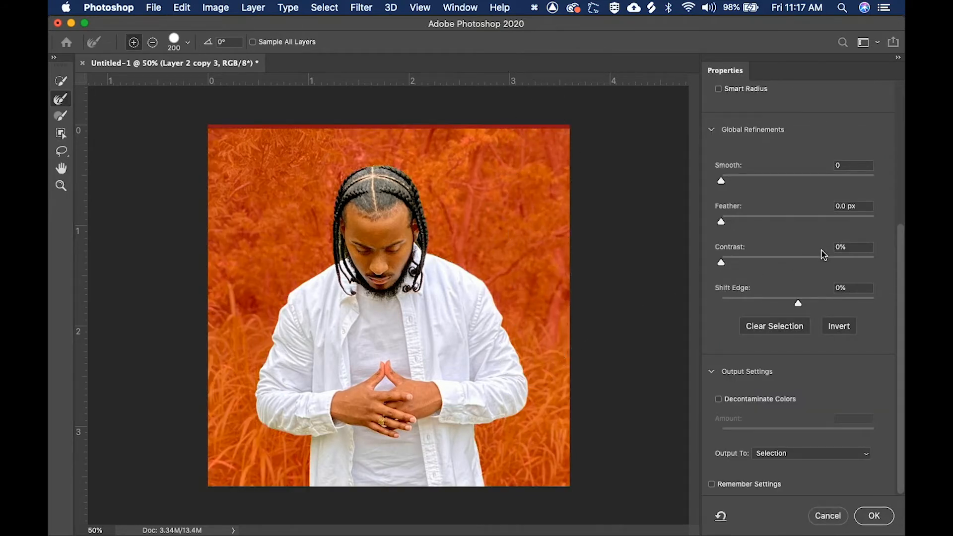
left_click_drag(902, 235, 902, 68)
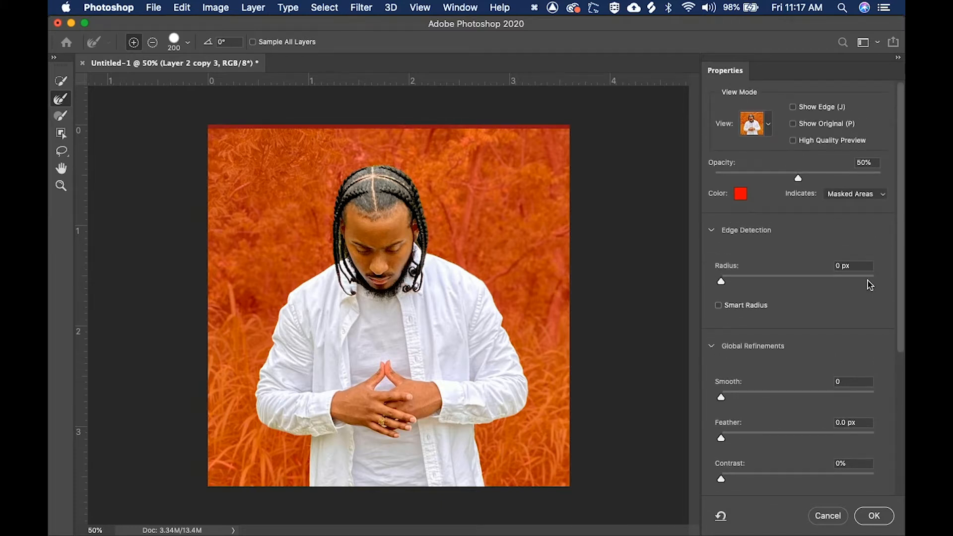
left_click(845, 268)
type("4")
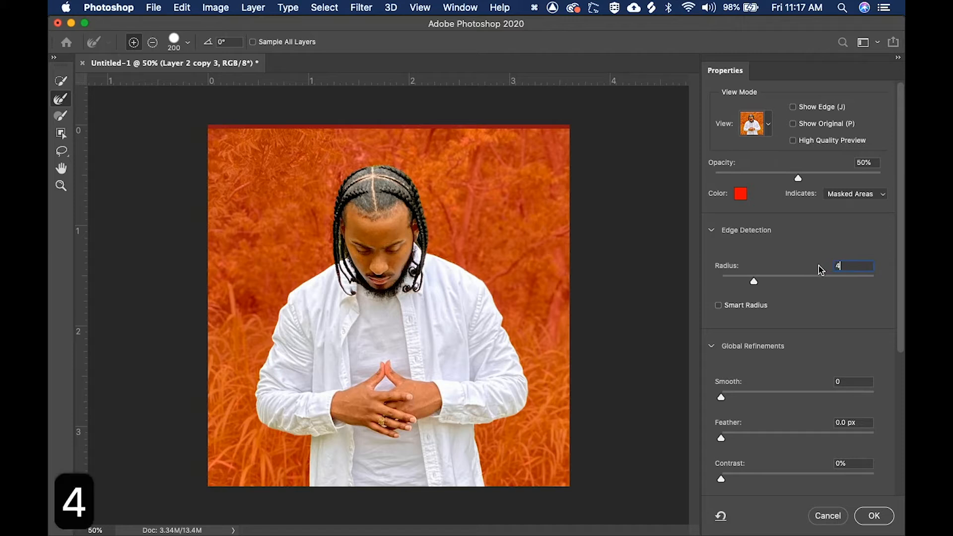
key("Tab")
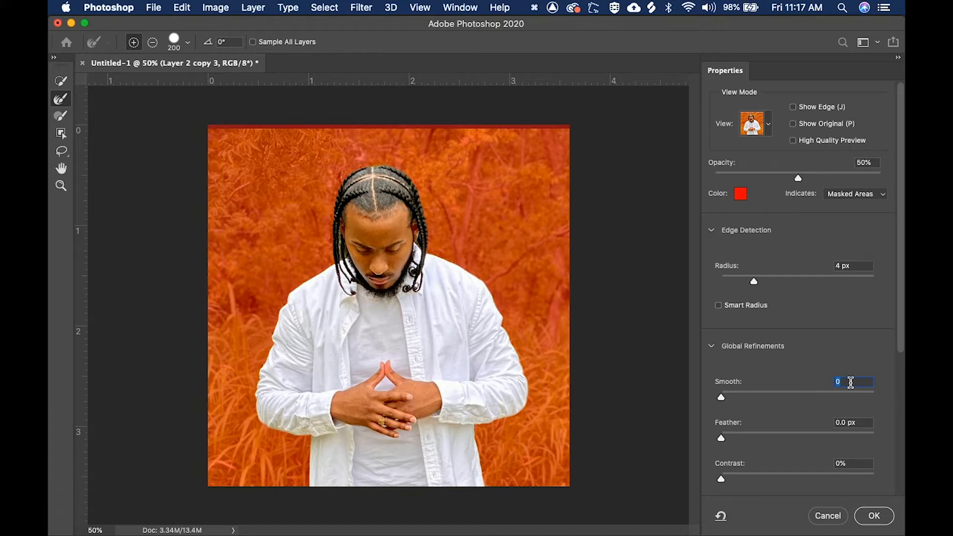
type("4")
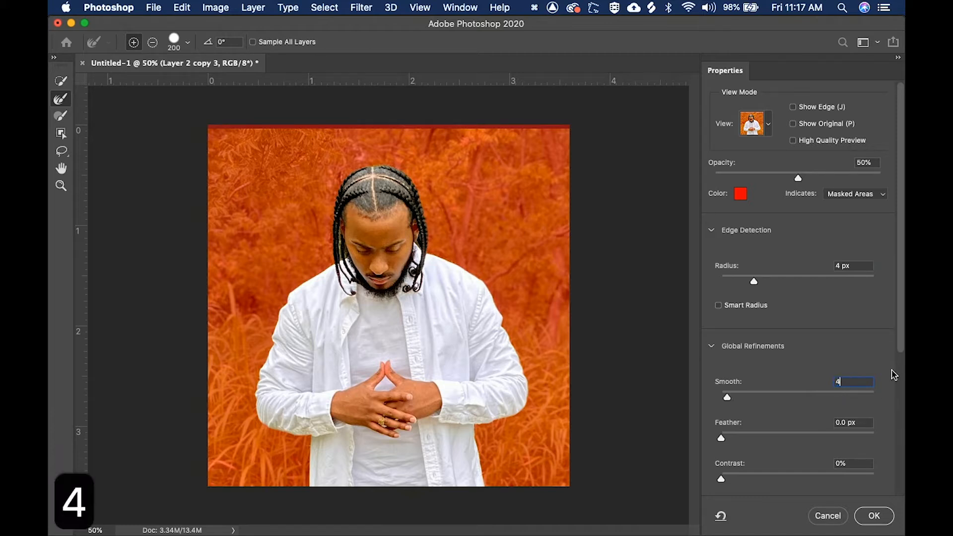
Set Shift Edge to -12% and output the refined selection as a new layer with a layer mask
left_click_drag(900, 341, 901, 416)
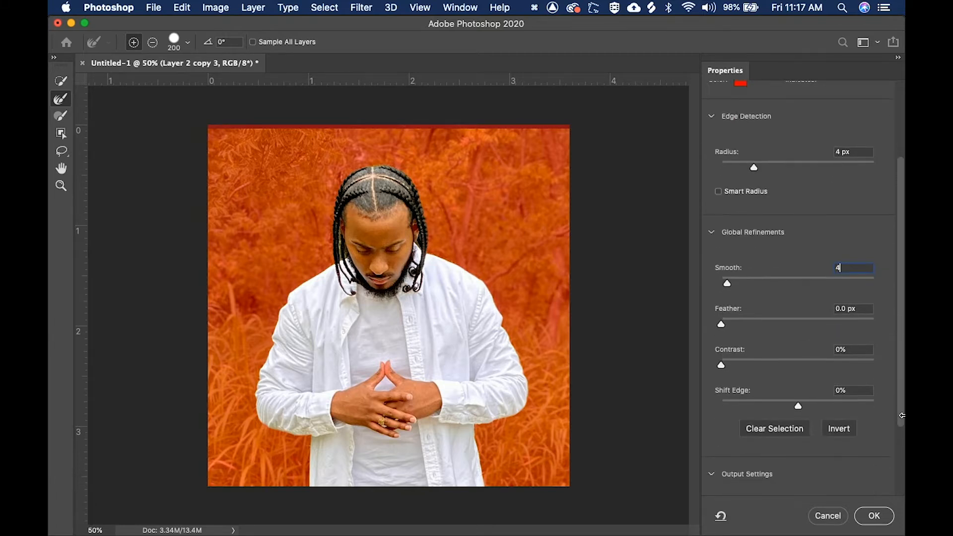
left_click(836, 390)
type("-12")
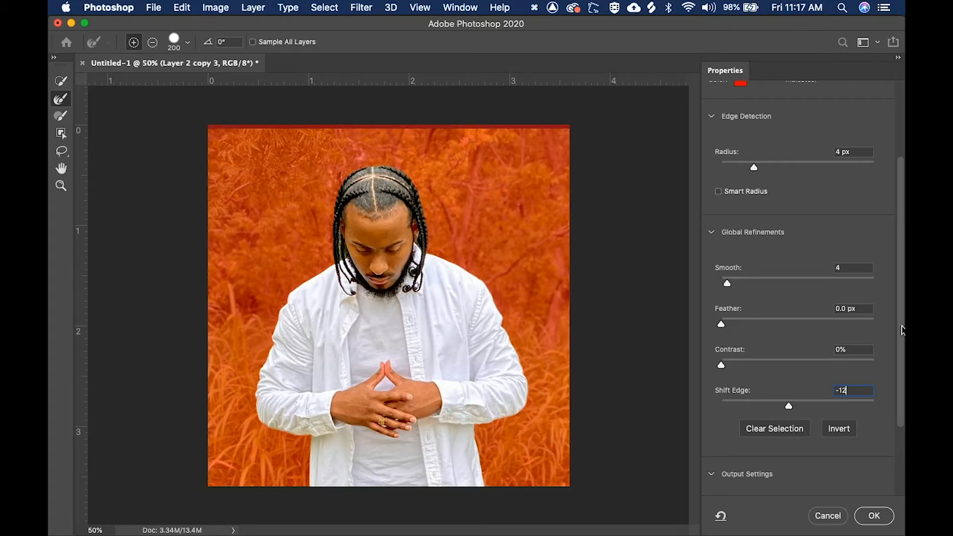
scroll(902, 330, "down", 5)
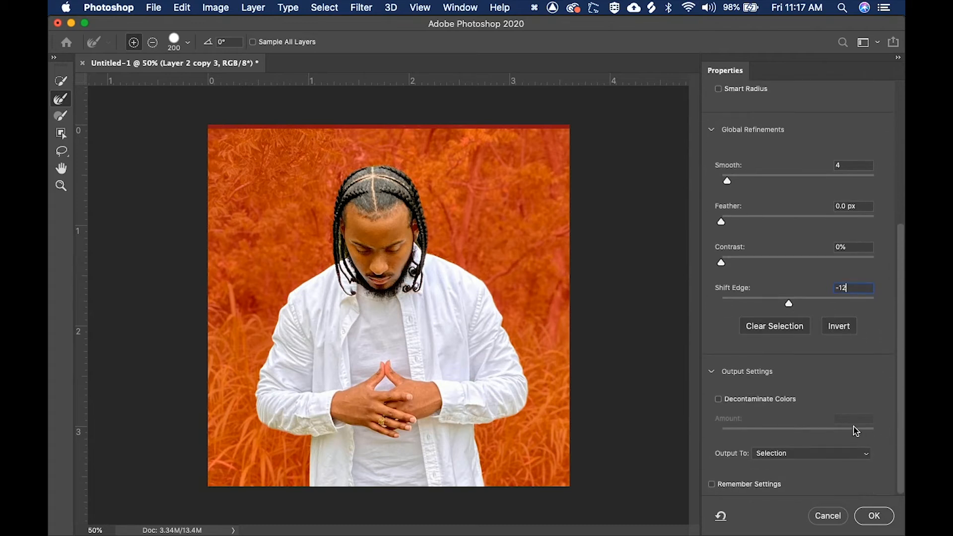
left_click(795, 464)
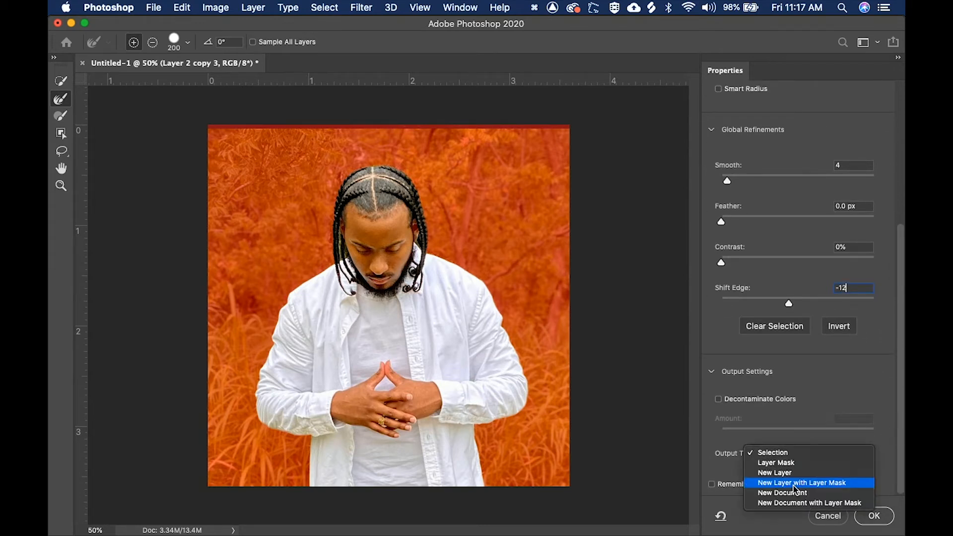
left_click(794, 484)
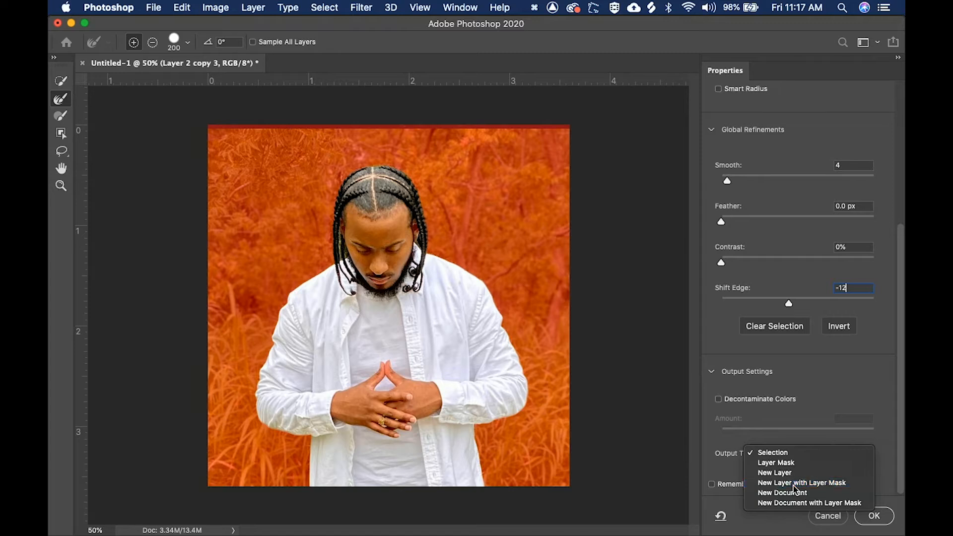
left_click(872, 515)
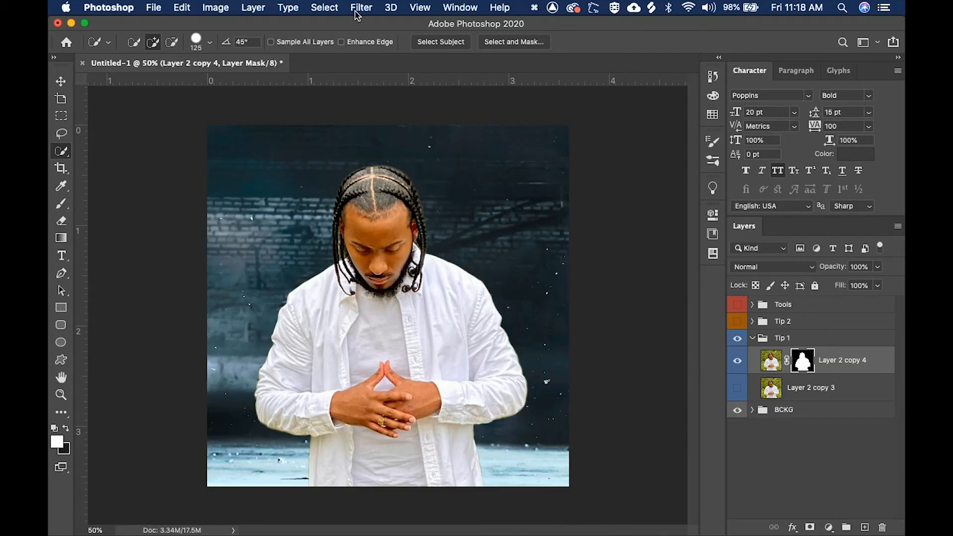
Apply the Minimum filter to the cutout's layer mask with a 1-pixel radius and Squareness preserved, comparing the preview on and off
left_click(355, 12)
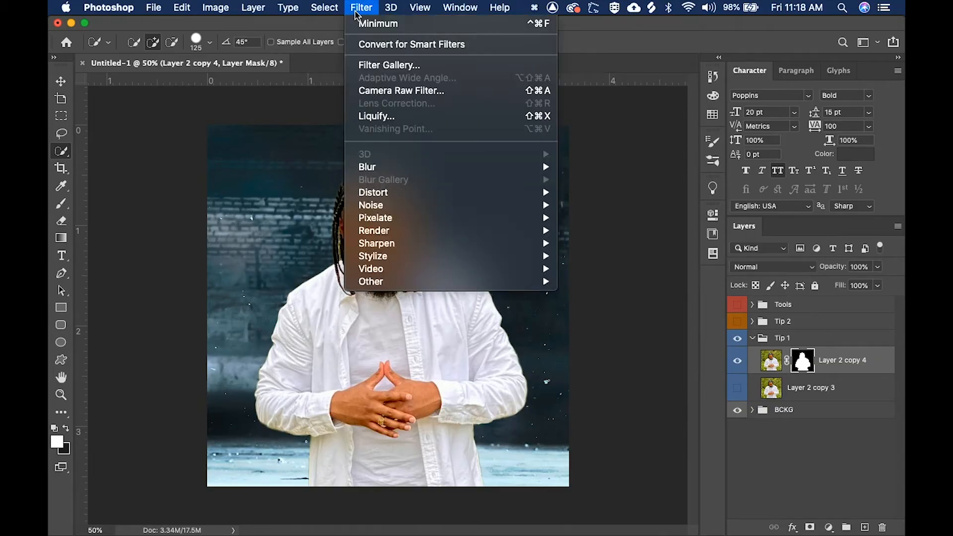
mouse_move(406, 284)
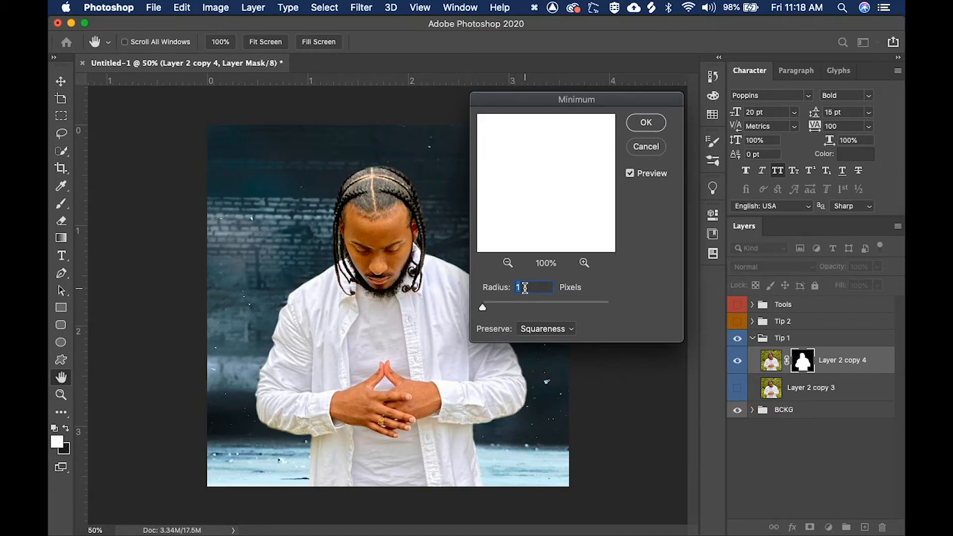
type("1")
left_click(629, 173)
left_click(629, 173)
left_click(629, 174)
left_click(629, 174)
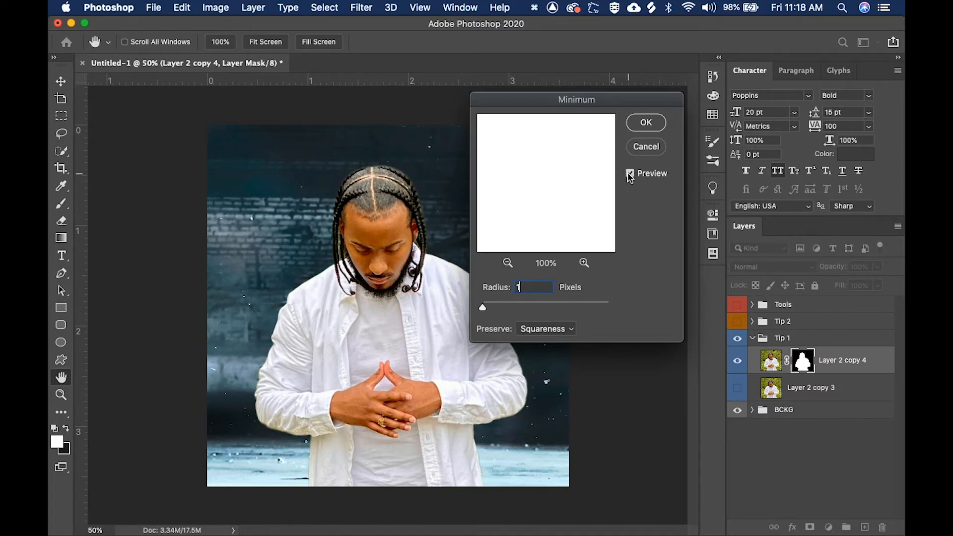
left_click(629, 173)
left_click(629, 173)
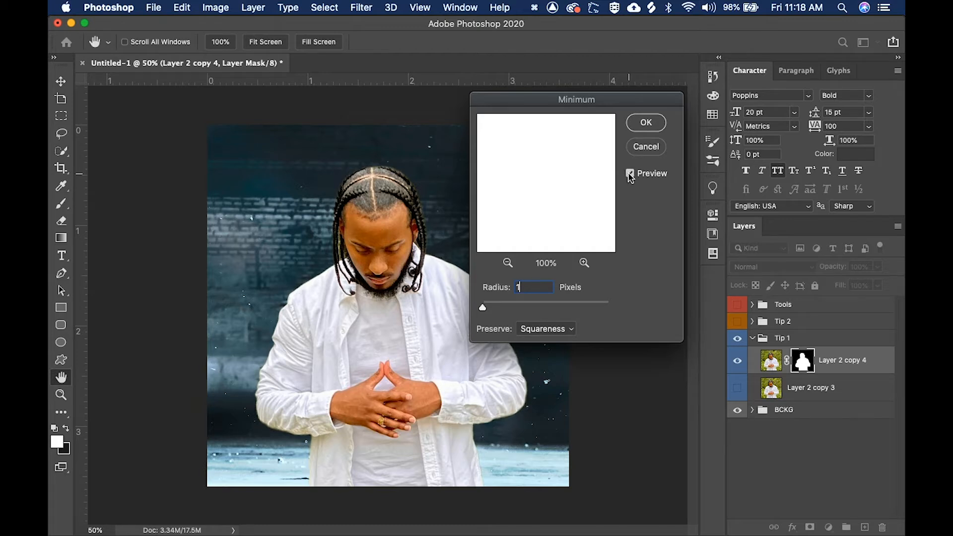
left_click(629, 173)
left_click(645, 122)
key("w")
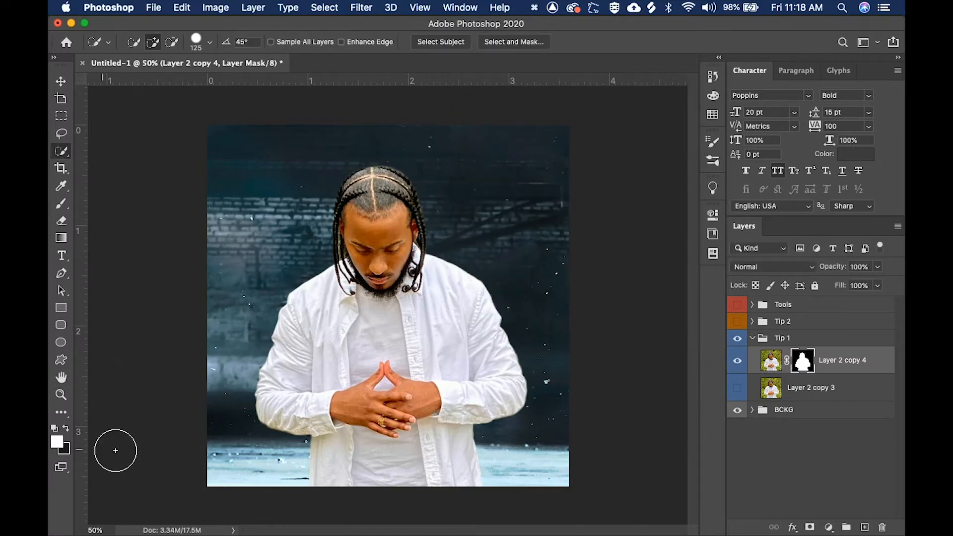
Add a Curves adjustment layer above Layer 2 copy 4 and clip it to that layer
left_click(765, 362)
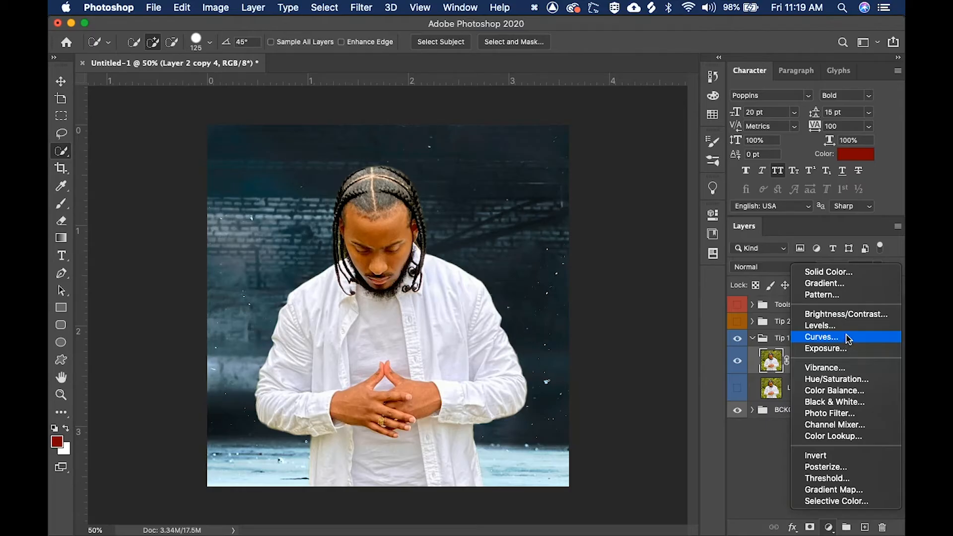
left_click(848, 337)
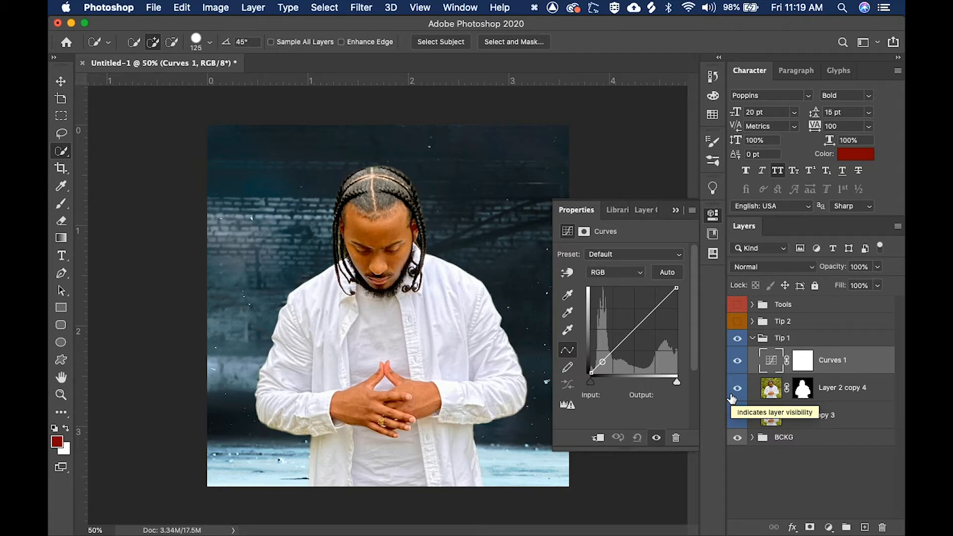
left_click(736, 415)
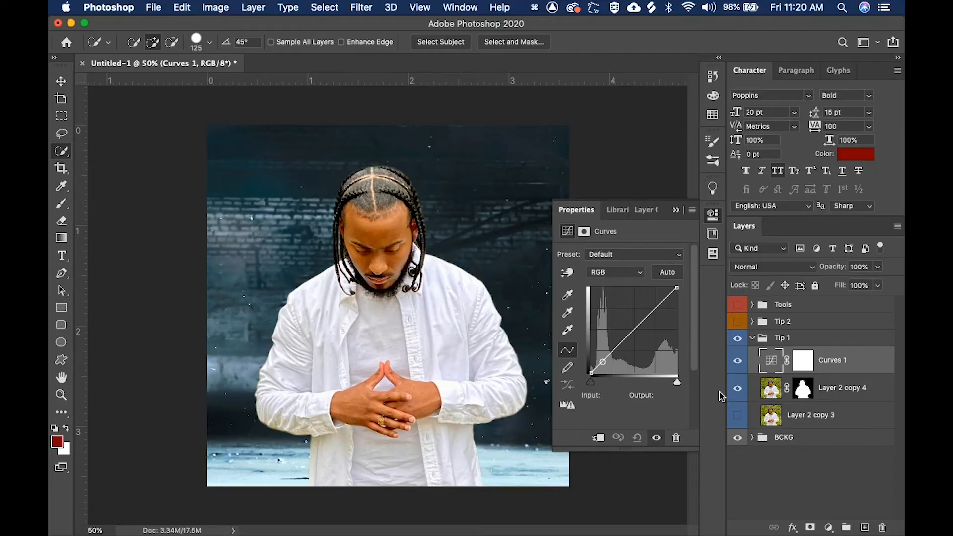
key("alt+super+g")
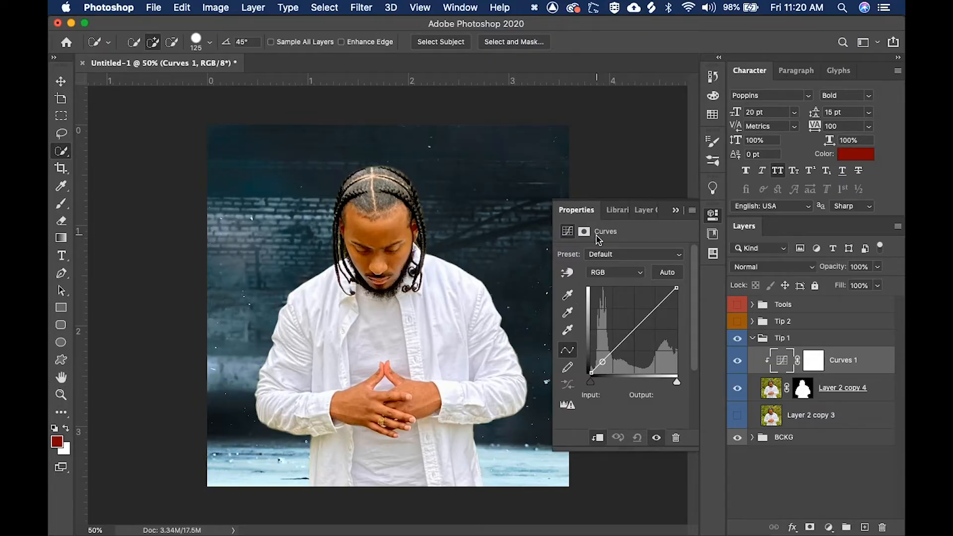
In the Curves auto color options, use Find Dark & Light Colors without Snap Neutral Midtones and sample the dark background as shadow color 181c22
left_click(662, 274, "alt")
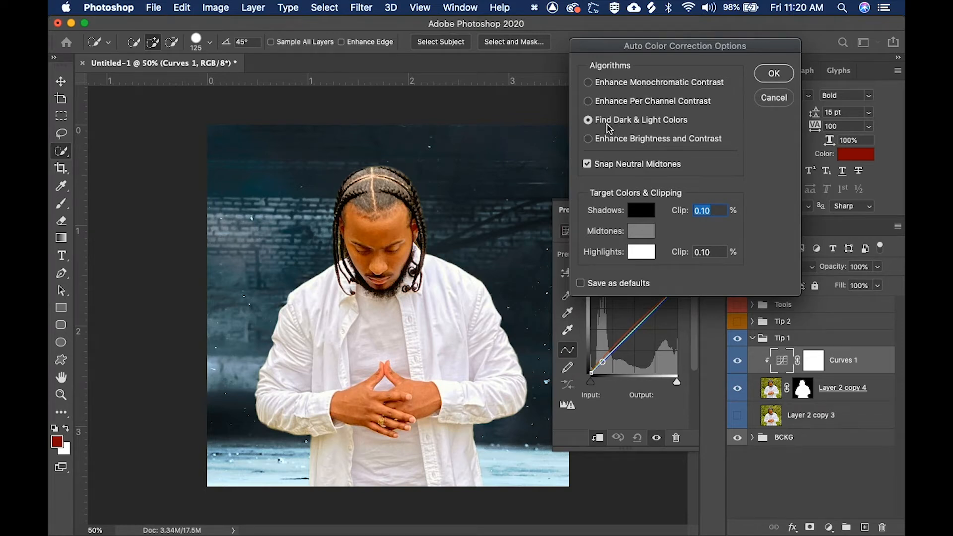
left_click(589, 166)
left_click(641, 211)
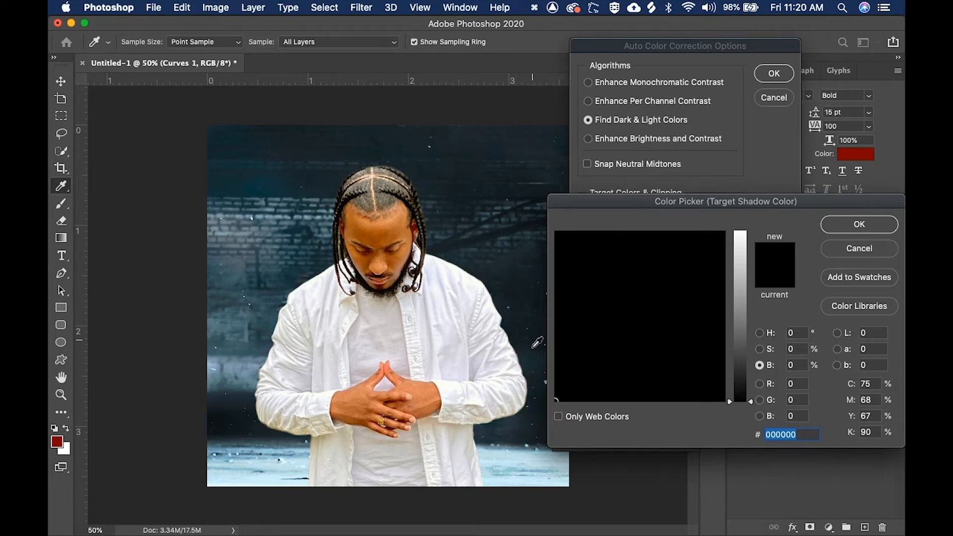
left_click(539, 389)
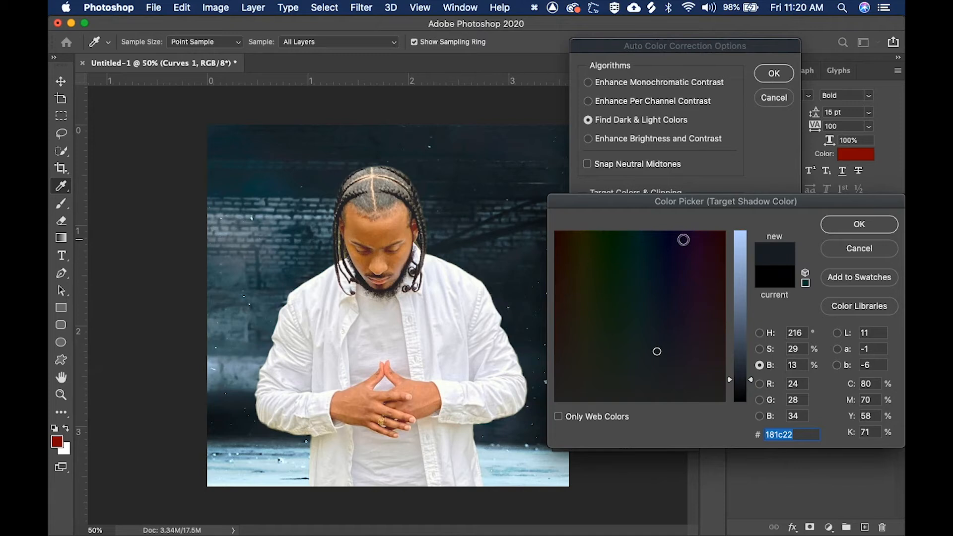
left_click(852, 234)
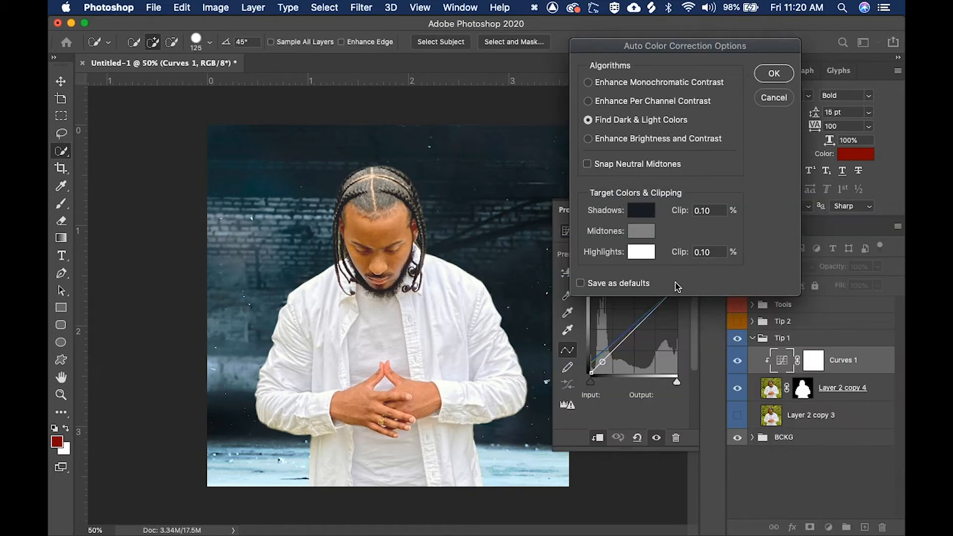
Sample the pale blue floor as highlight color c3e0ec and apply the auto color correction without saving the target colors as defaults
left_click(640, 252)
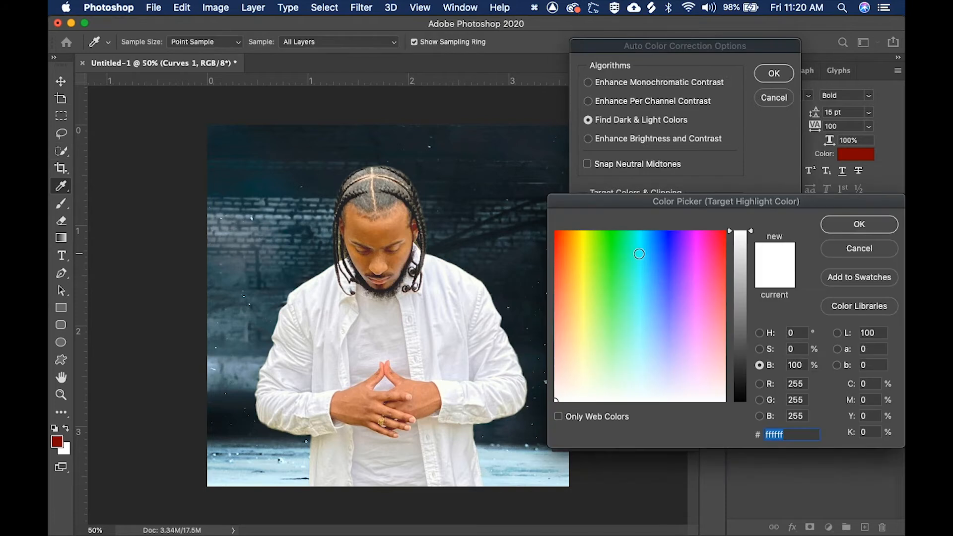
left_click(271, 464)
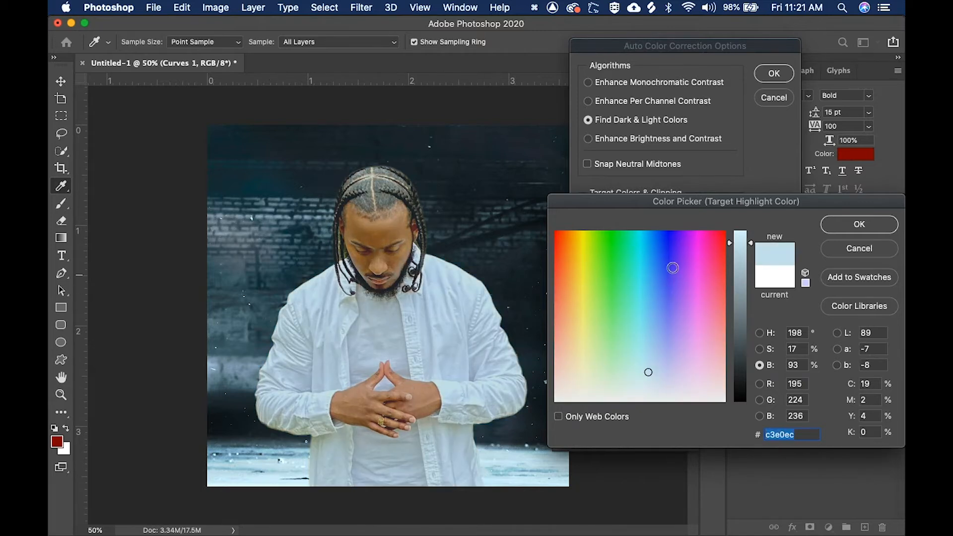
left_click(852, 222)
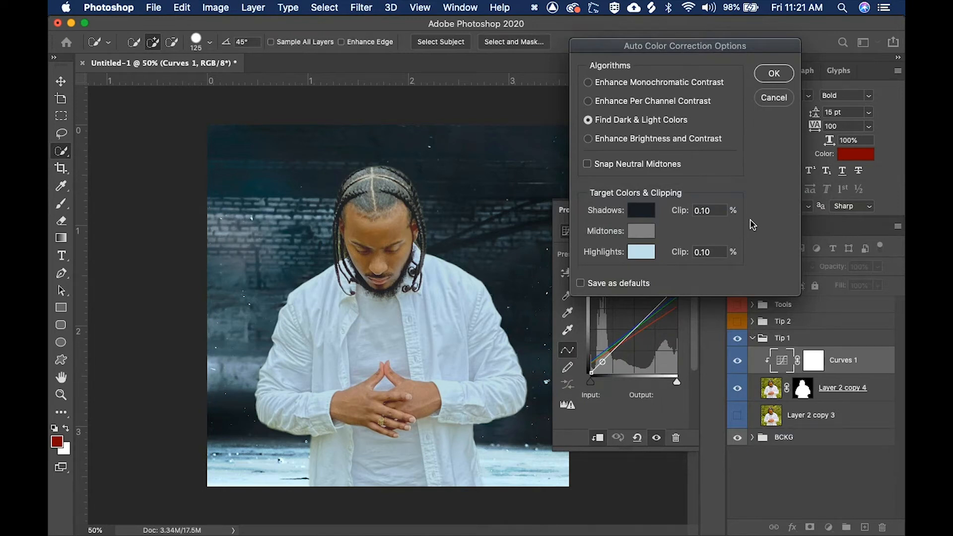
left_click(772, 74)
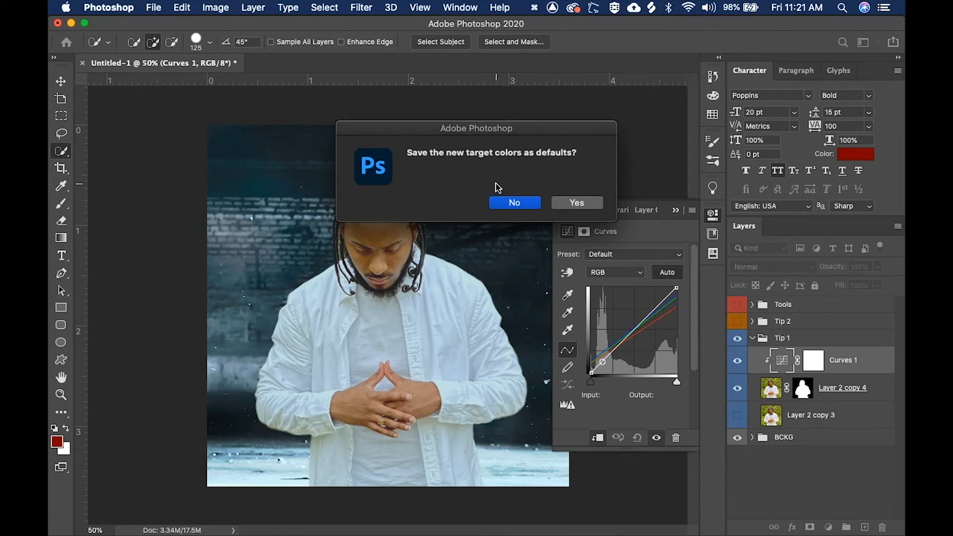
left_click(514, 203)
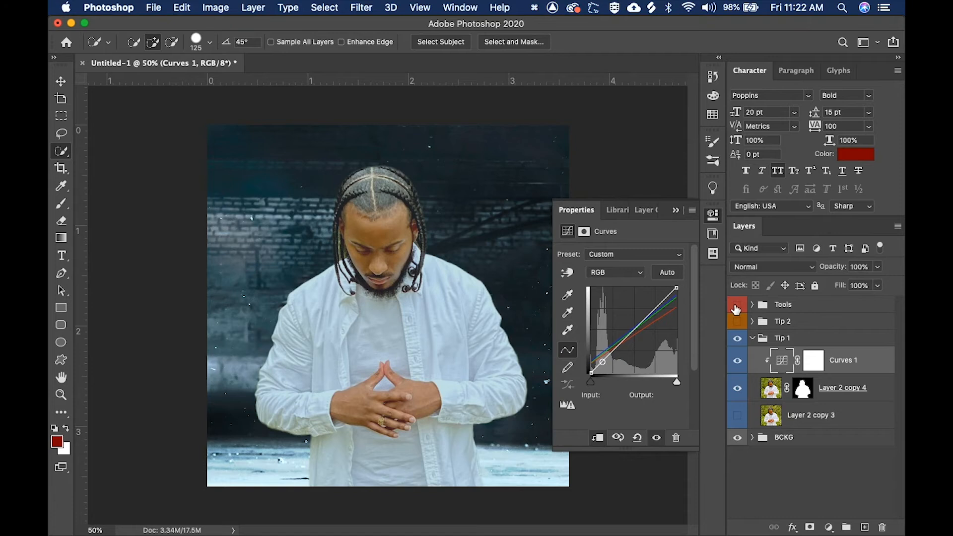
Show the Tools group and hide Curves 1 to compare the subject's colors with the background, collapsing the curve properties
left_click(736, 306)
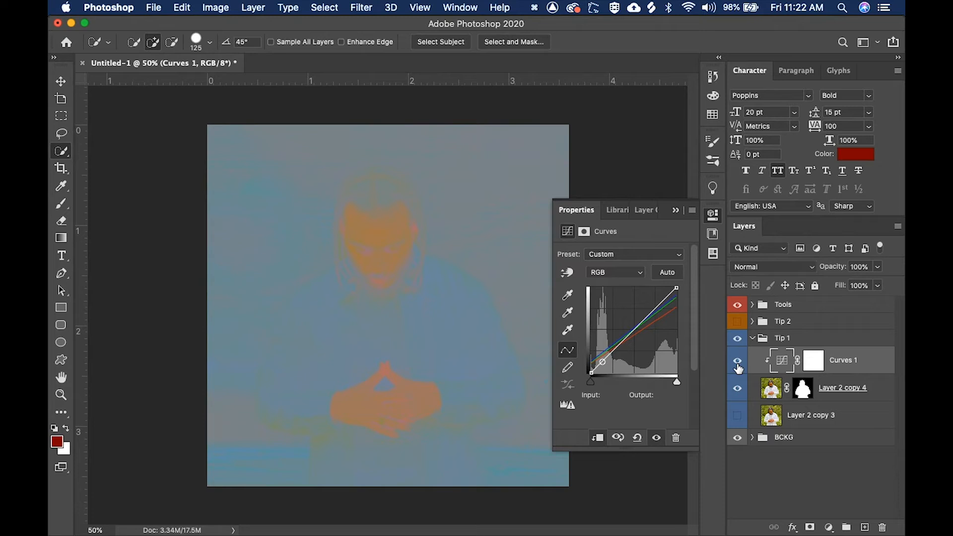
left_click(737, 364)
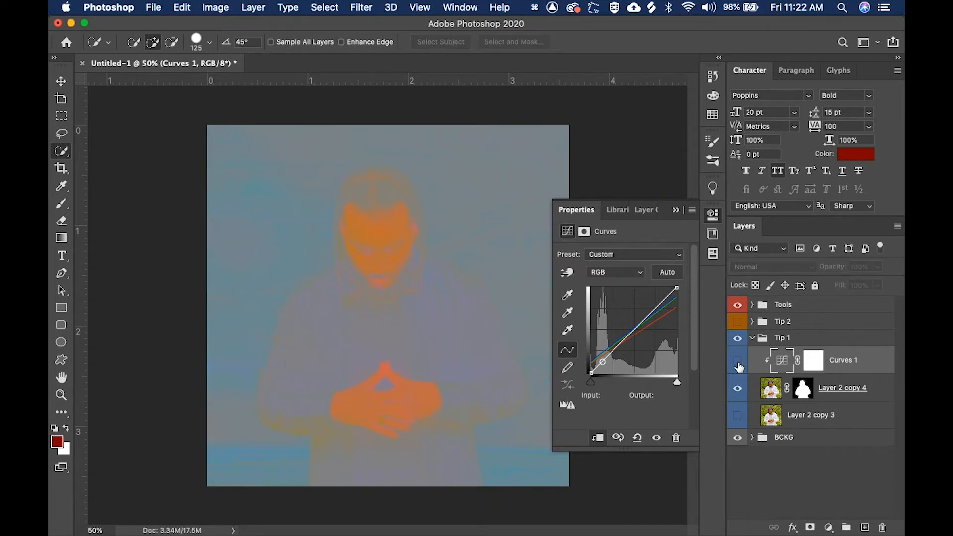
left_click(675, 210)
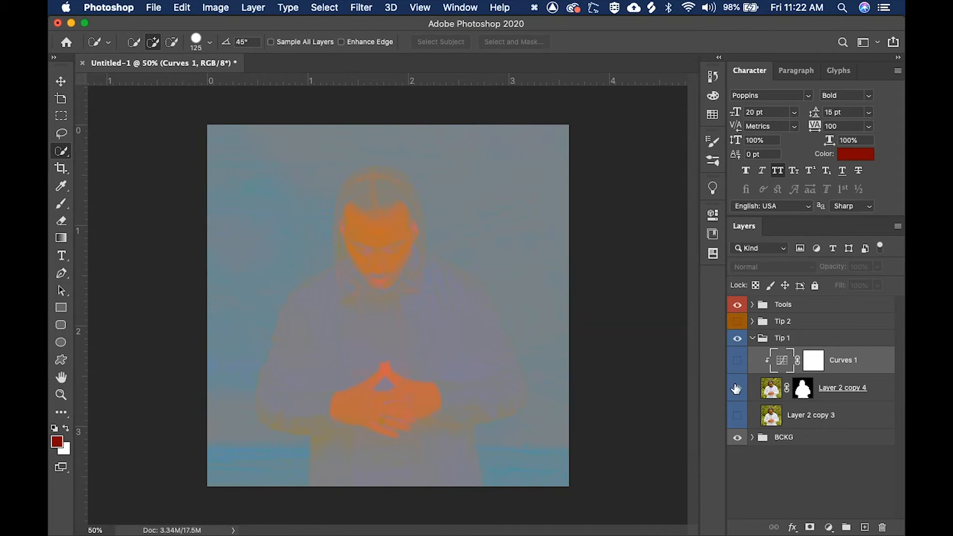
Toggle the visibility of Curves 1 repeatedly to compare the man's colors with and without the correction, leaving the layer visible
left_click(737, 364)
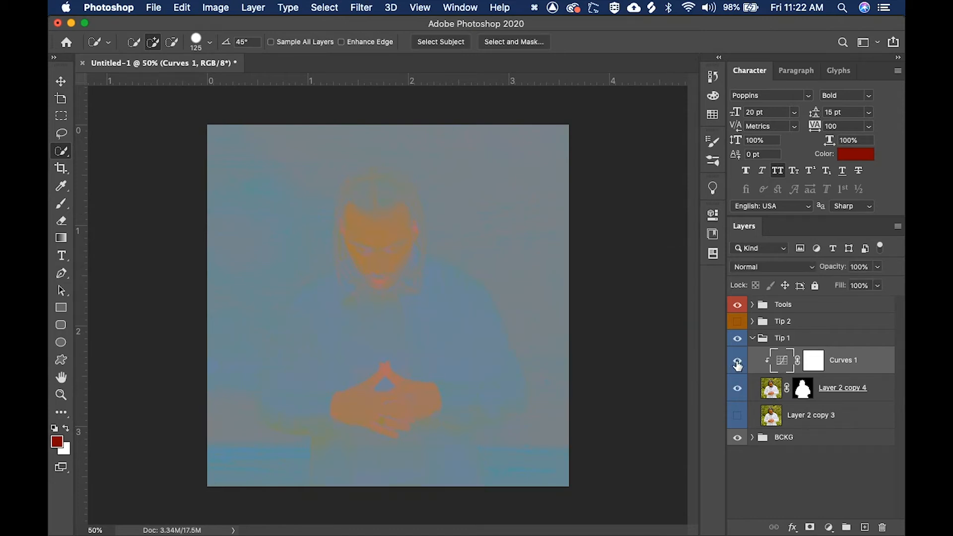
left_click(737, 364)
left_click(738, 365)
left_click(737, 365)
left_click(737, 364)
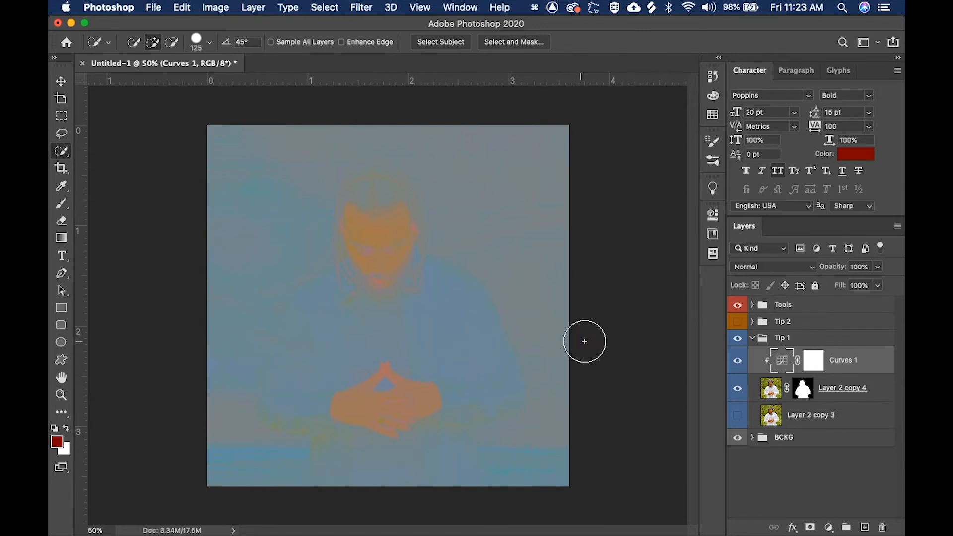
Add a Hue/Saturation adjustment layer above Curves 1 and clip it to the man's layer
left_click(827, 528)
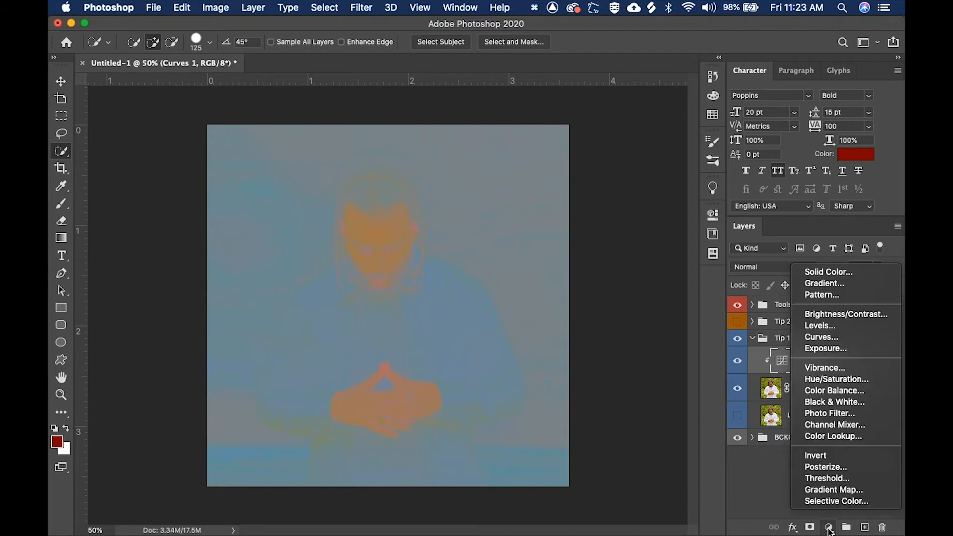
left_click(818, 382)
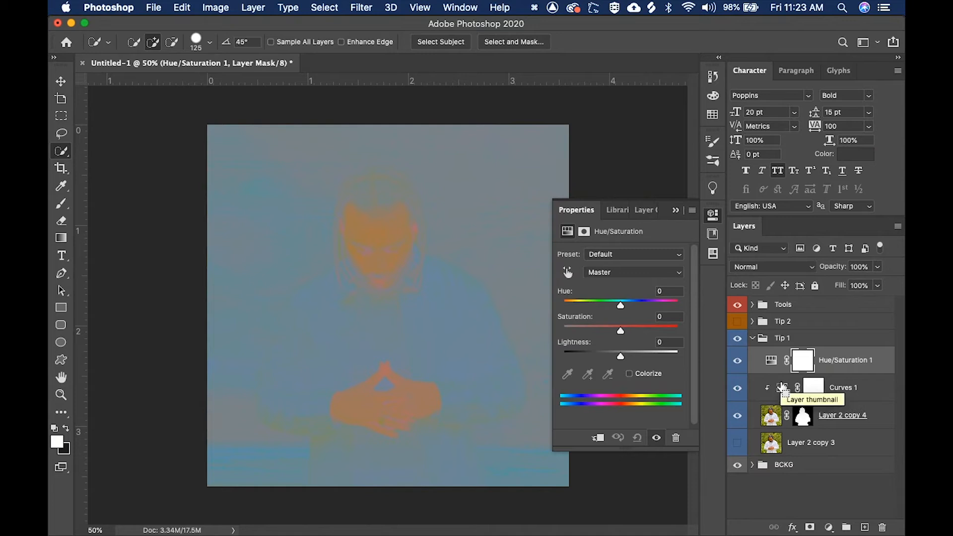
key("alt+super+g")
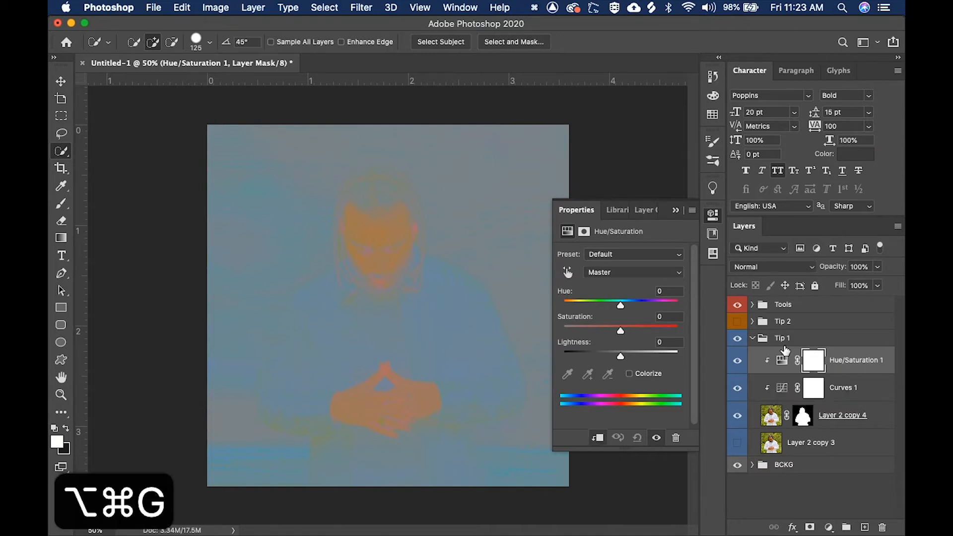
Target the Reds by sampling the man's lower face, reduce their saturation to -38, and hide the Tools group
left_click(568, 274)
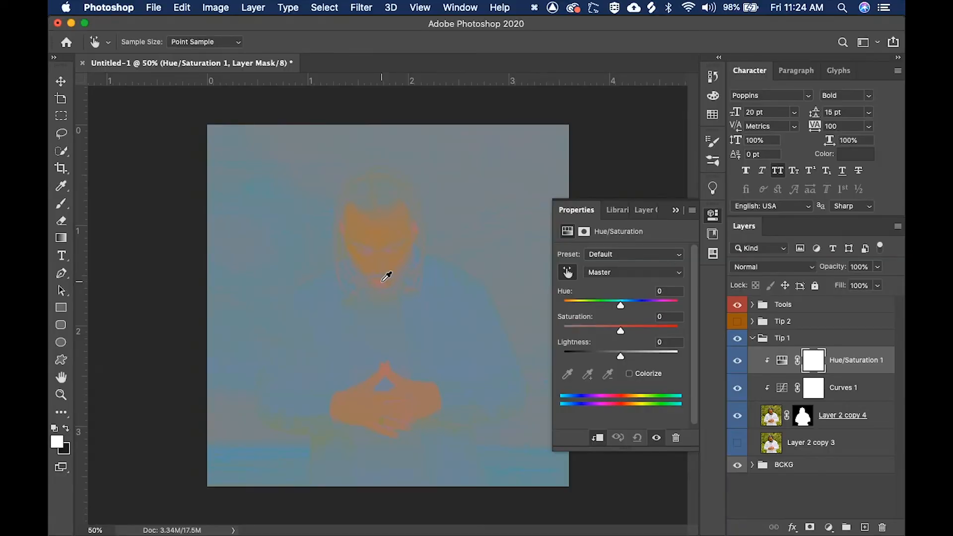
left_click(382, 282)
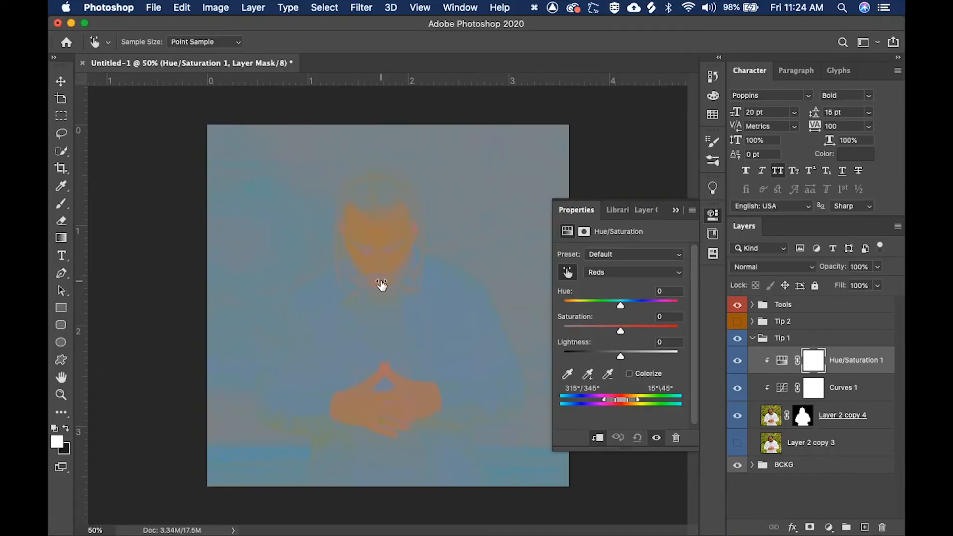
left_click_drag(381, 285, 355, 285)
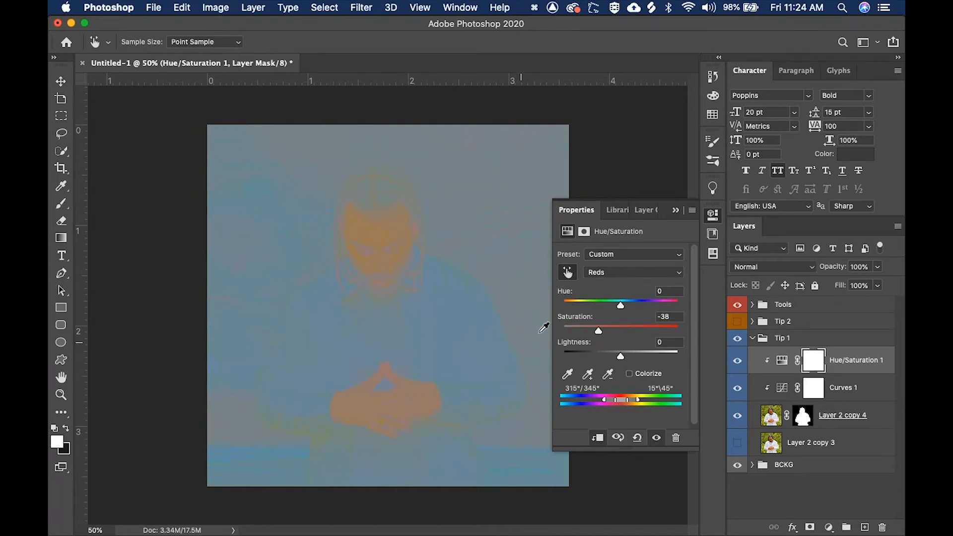
left_click(675, 209)
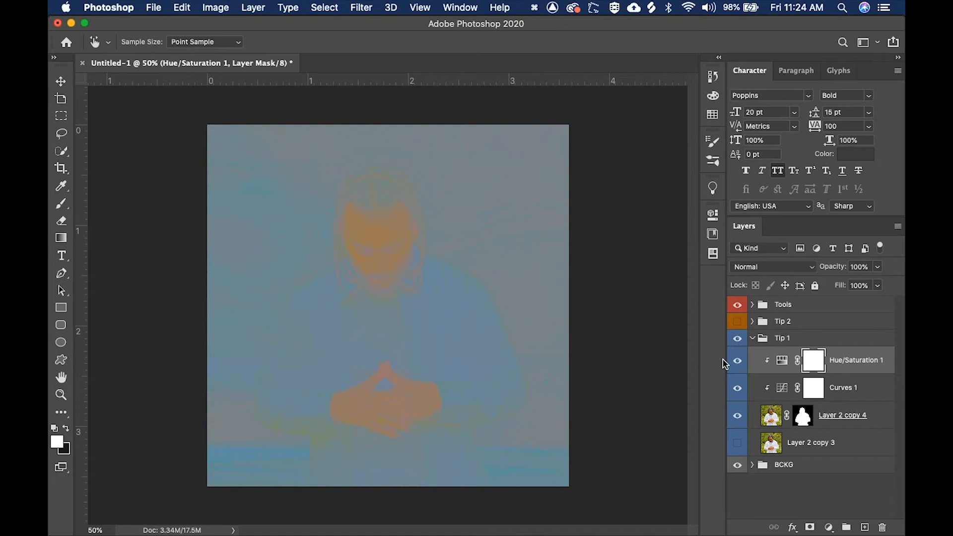
left_click(737, 305)
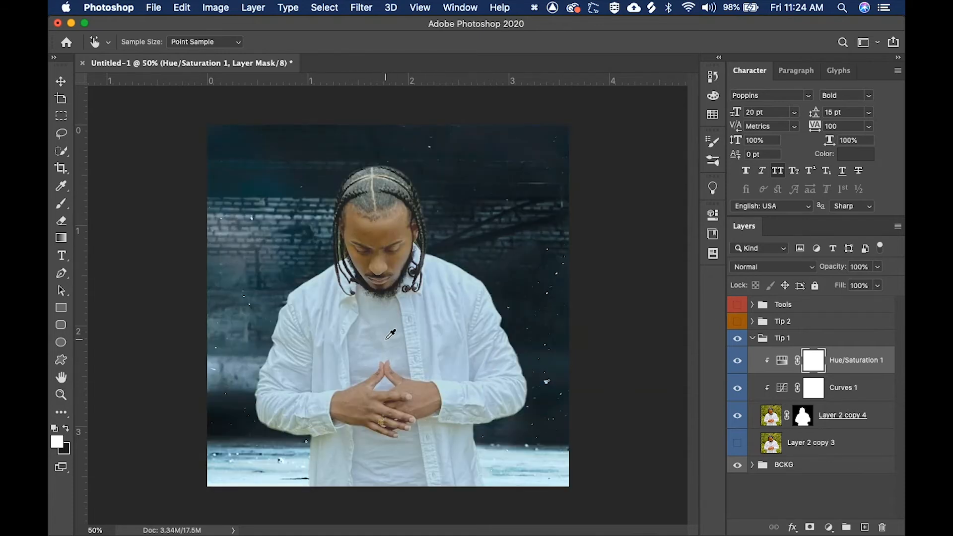